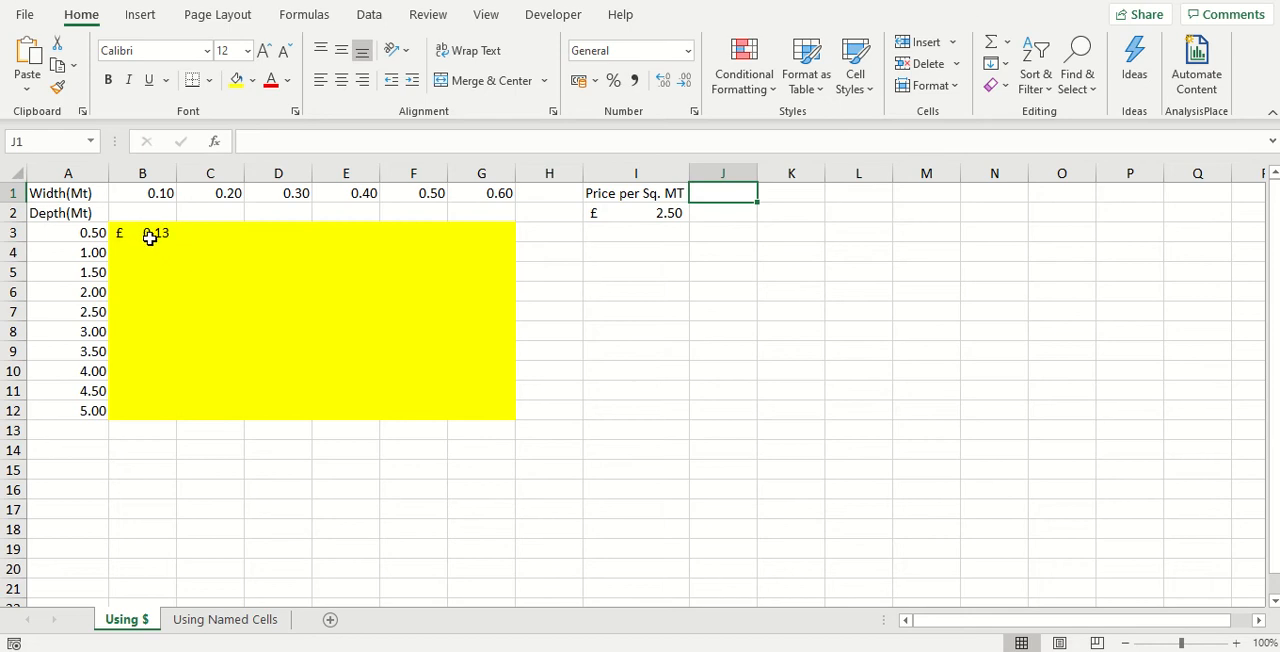
Fill the formula in B3 across to G3, and fill that row down to row 12 on the Using $ sheet
click(134, 232)
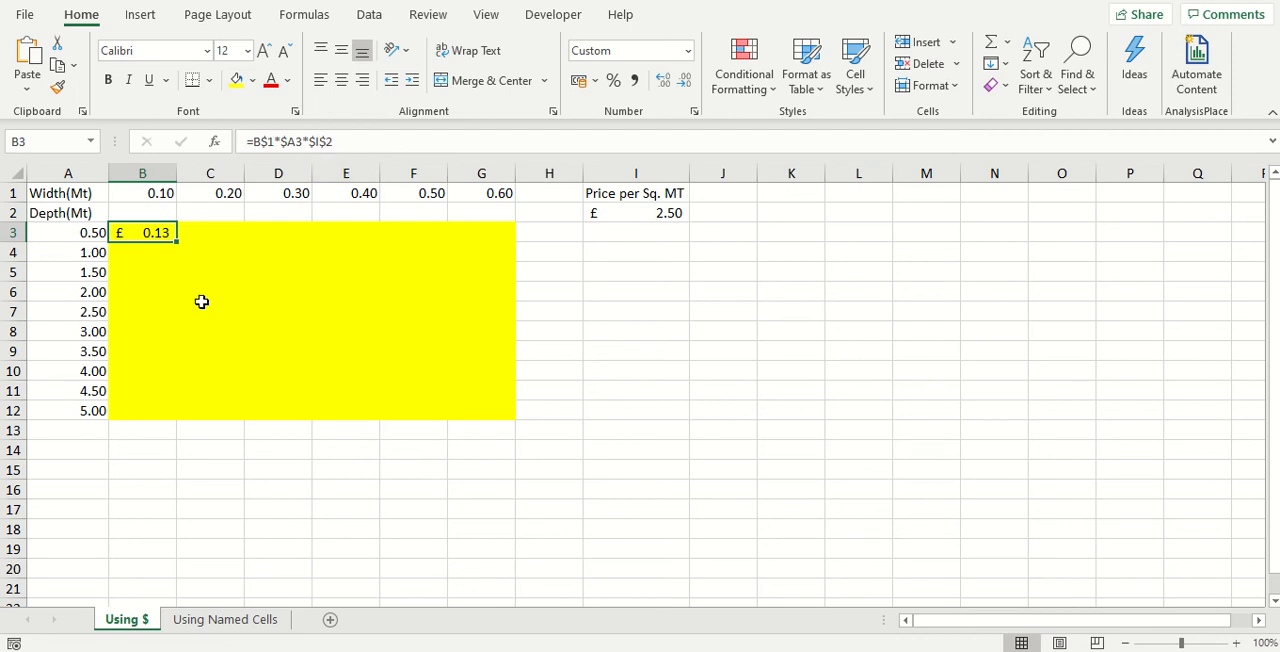
drag(178, 242, 512, 242)
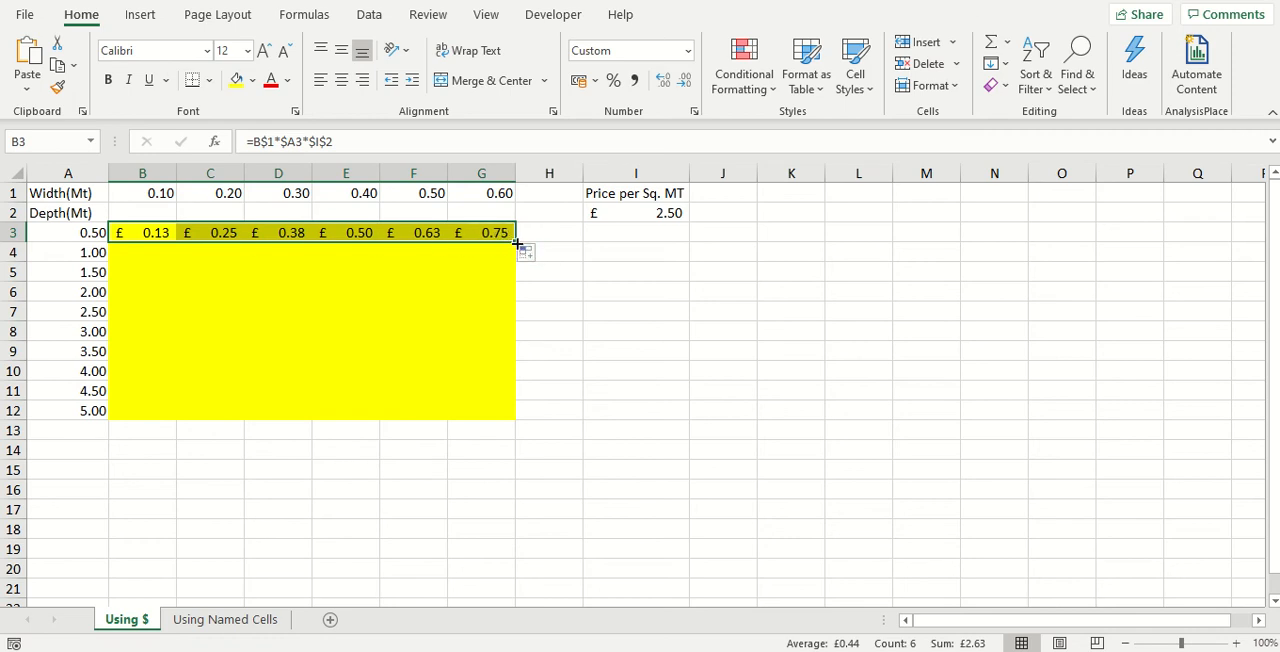
drag(517, 243, 506, 423)
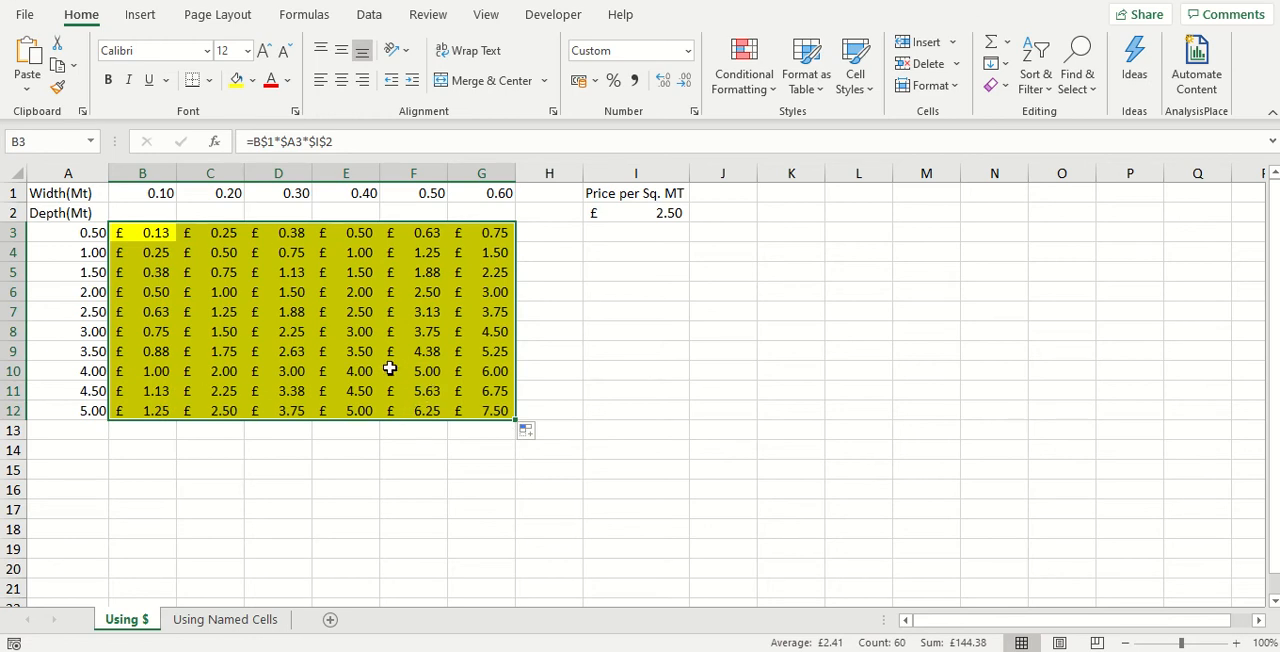
Examine the copied formulas down column B to compare their row and column references
click(157, 276)
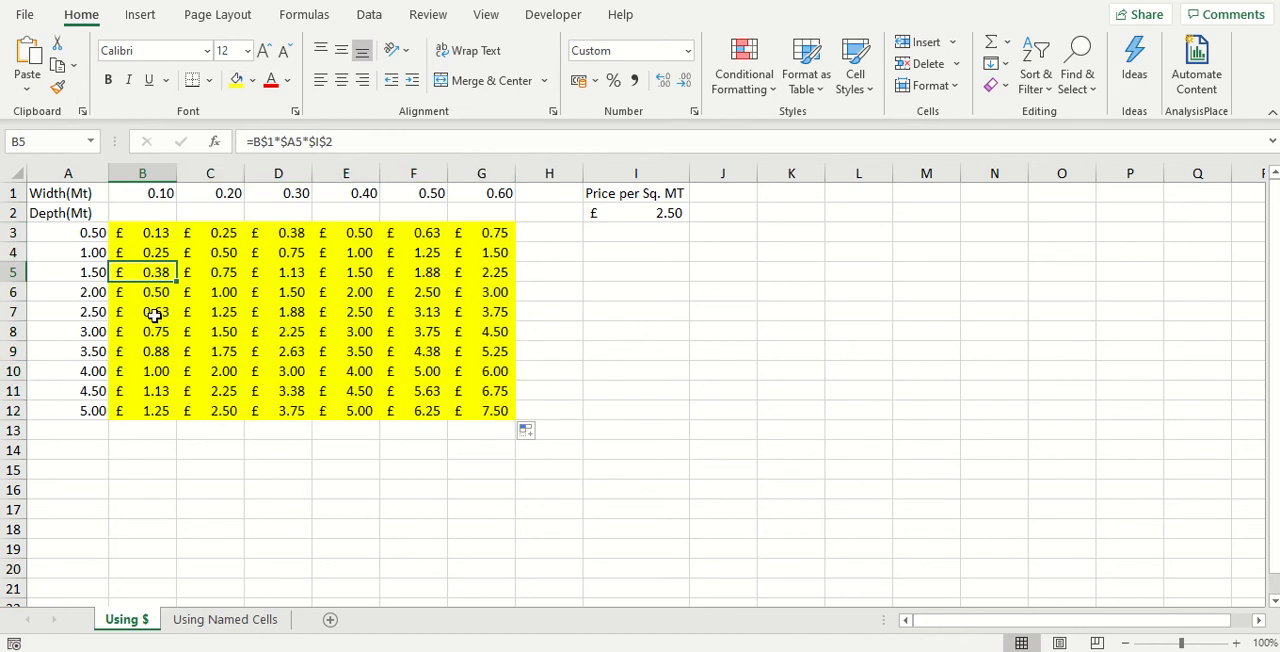
click(155, 315)
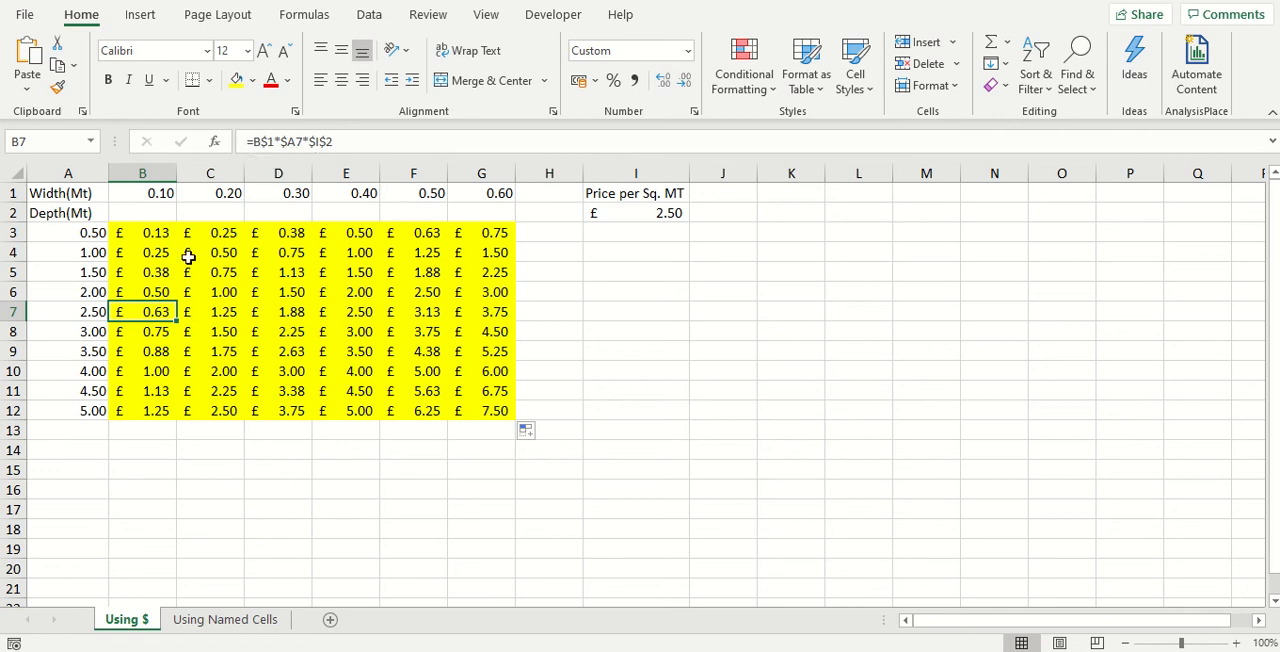
click(146, 268)
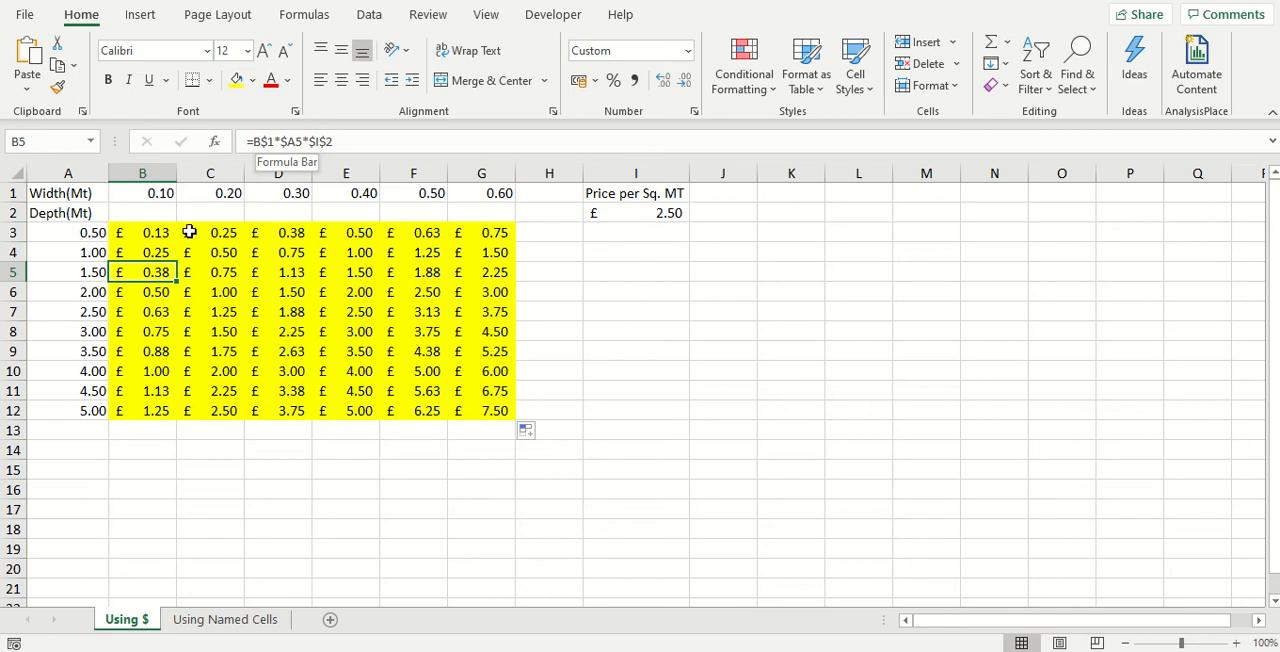
click(153, 327)
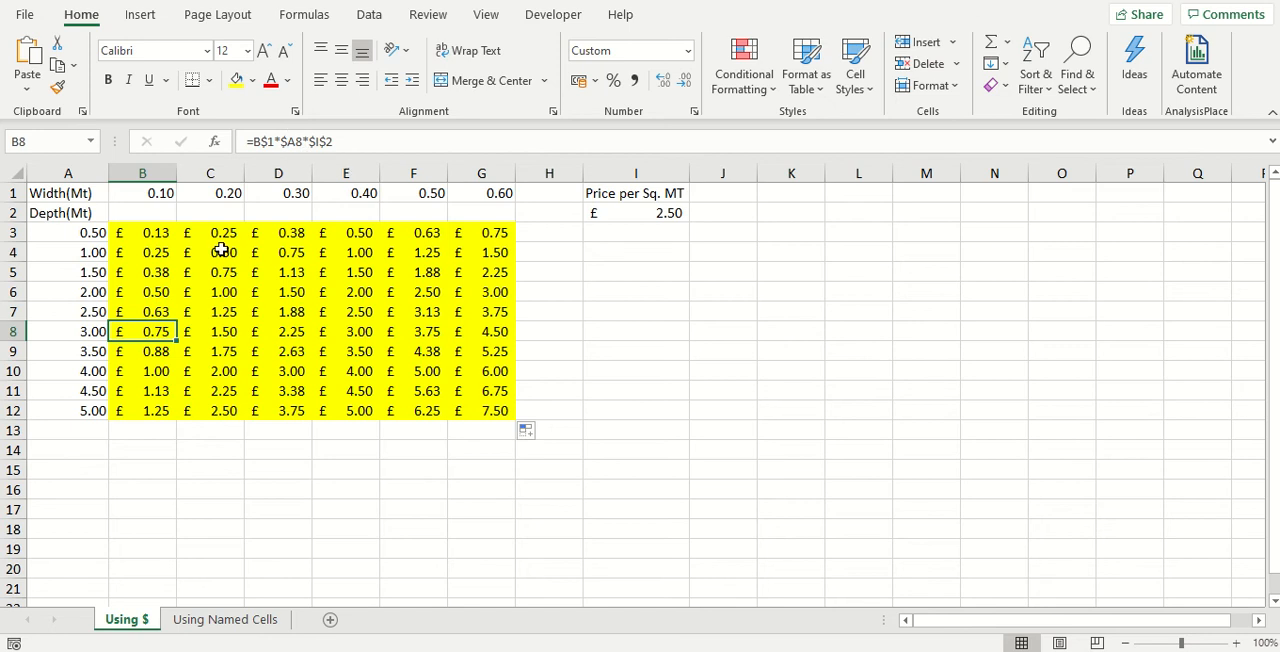
click(157, 294)
click(150, 268)
click(150, 295)
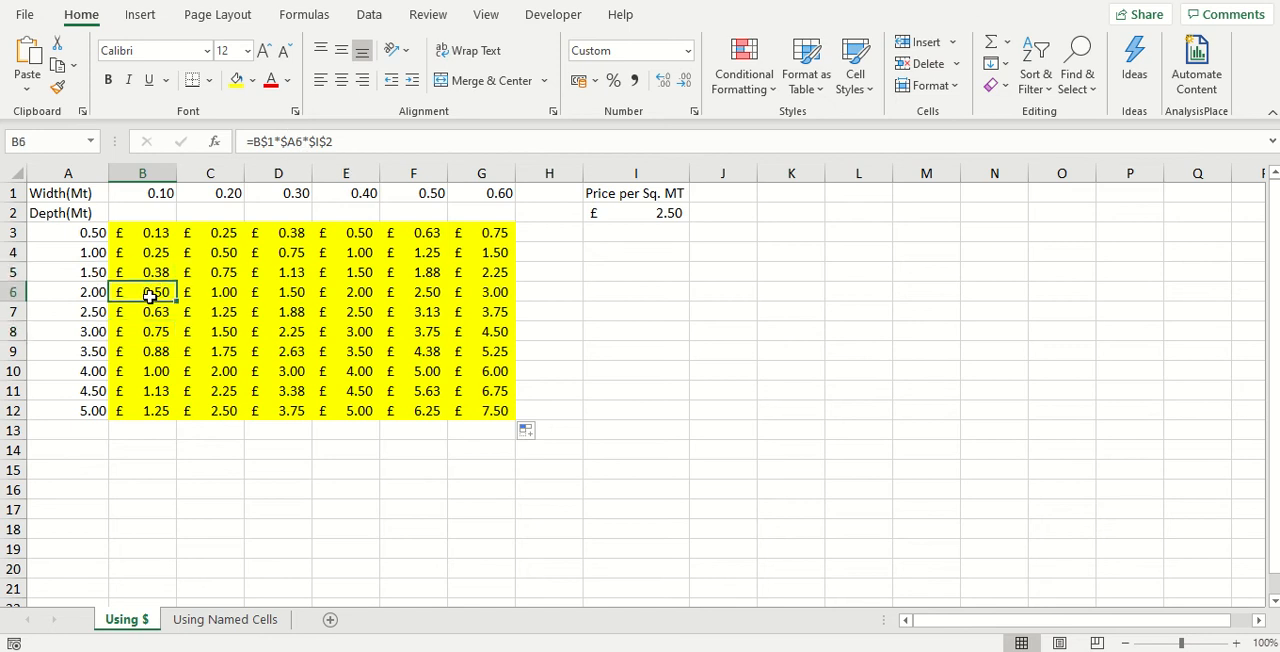
Examine the copied formulas across rows 4 and 5, from column C to F, to compare their width references
click(226, 253)
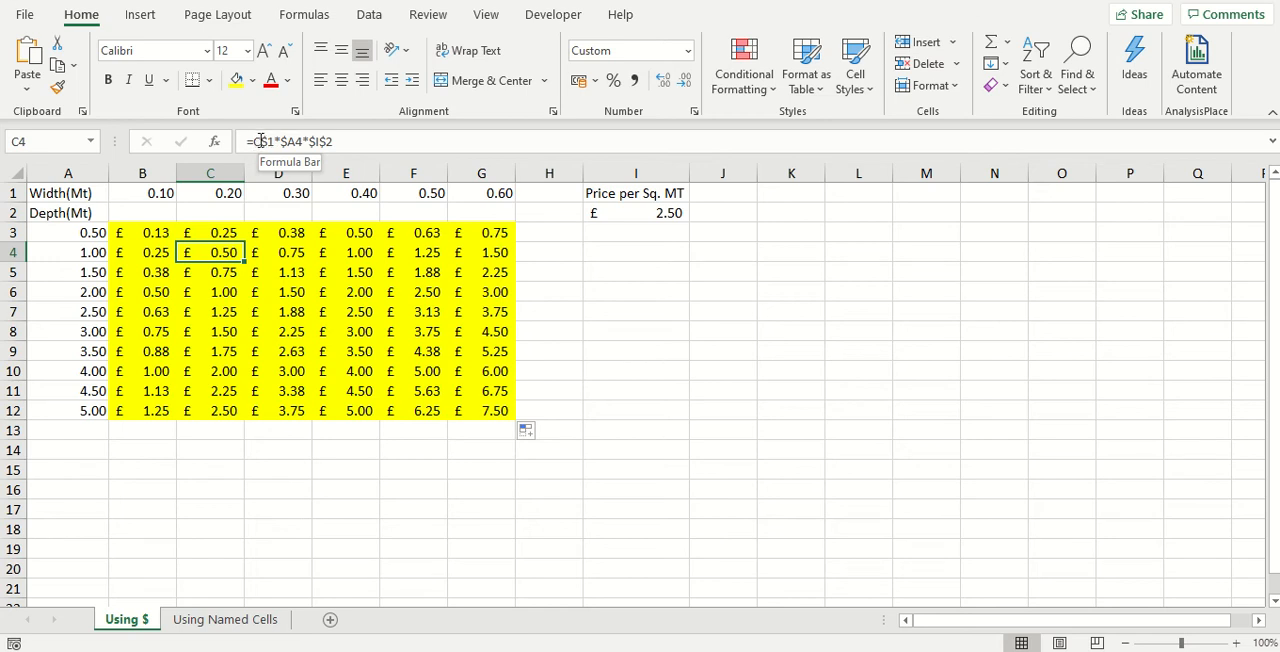
click(270, 252)
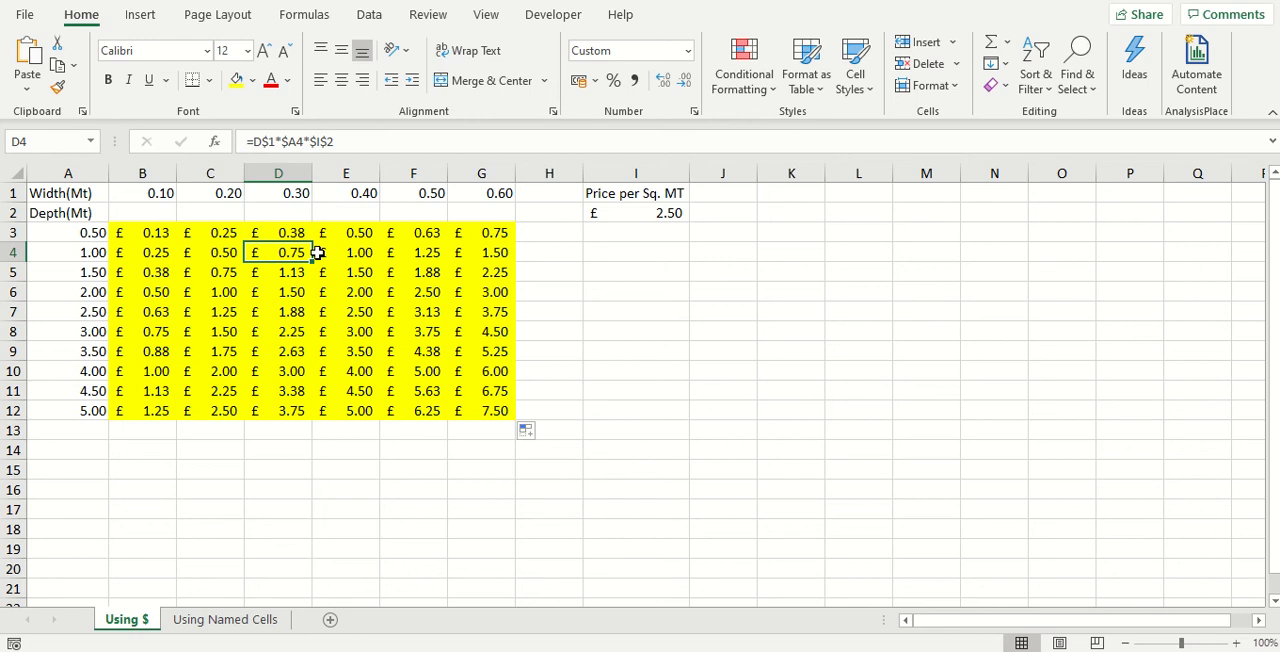
click(350, 252)
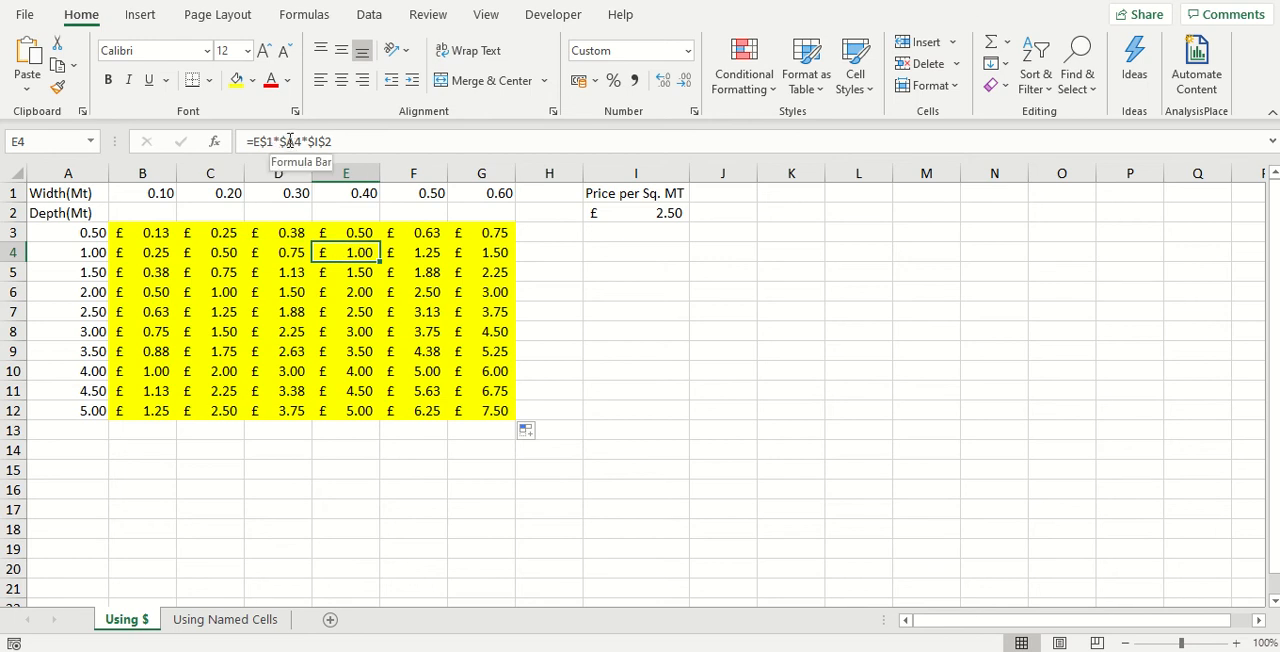
click(398, 252)
click(356, 252)
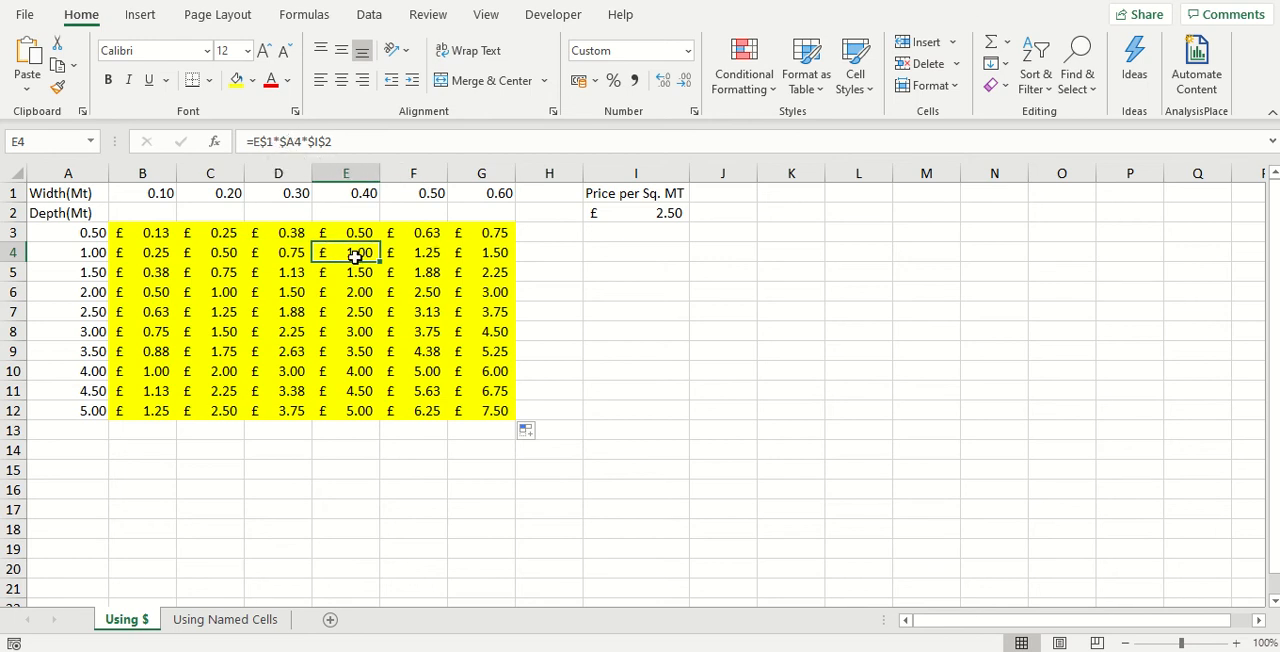
click(355, 275)
click(390, 274)
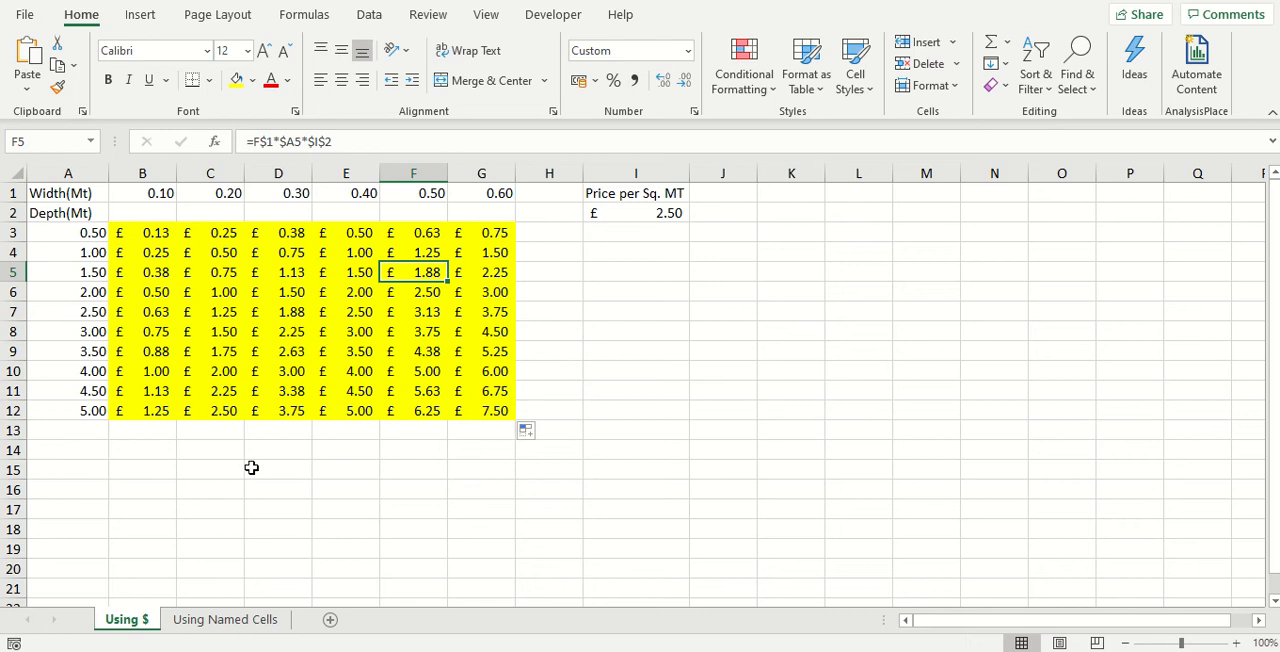
On the Using Named Cells sheet, examine B3's formula and the names assigned to row 1, column A and cell I2
click(263, 618)
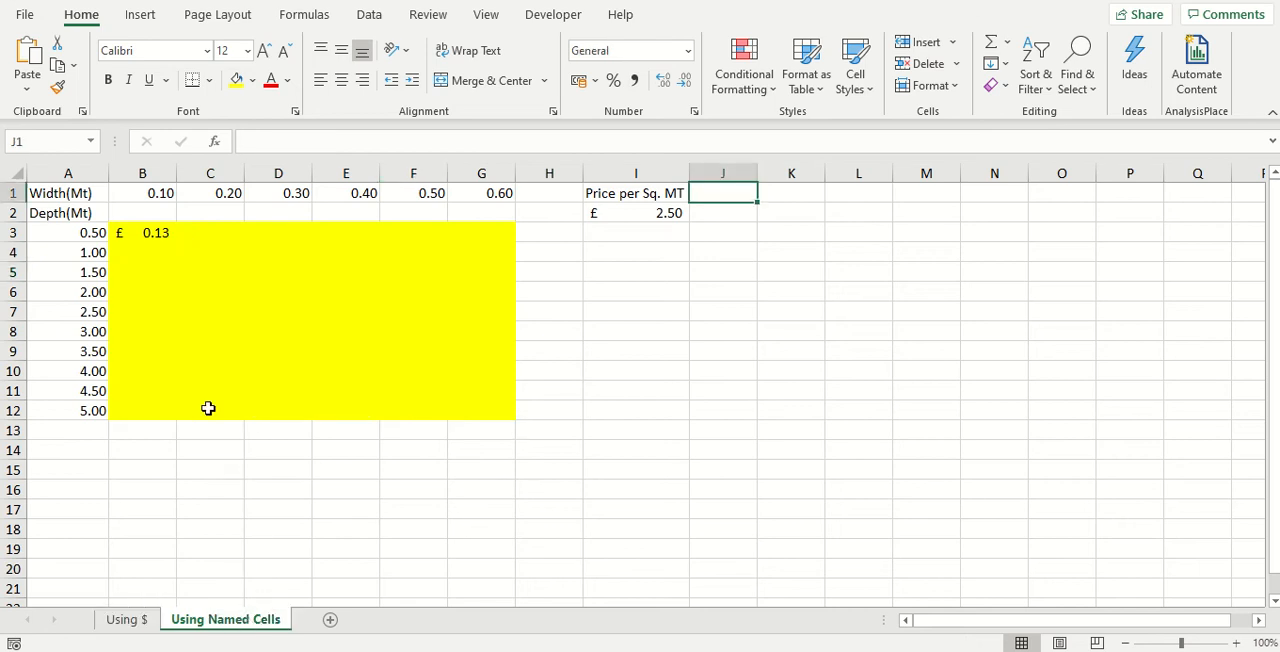
click(154, 233)
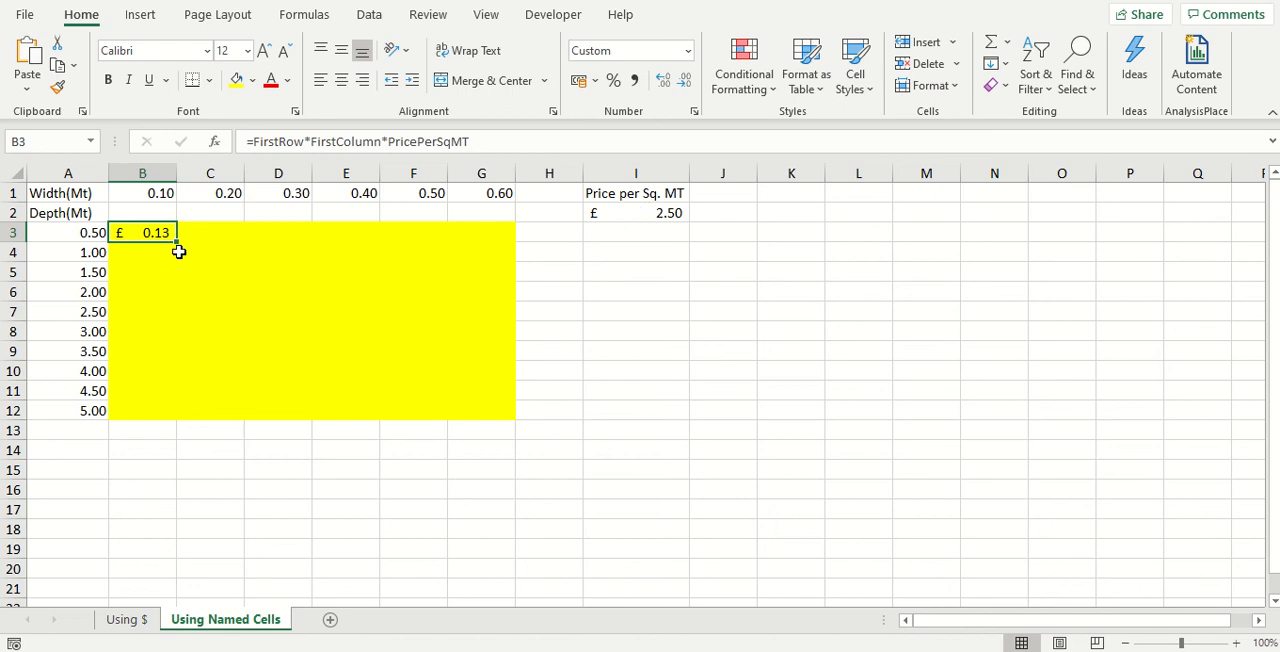
click(12, 193)
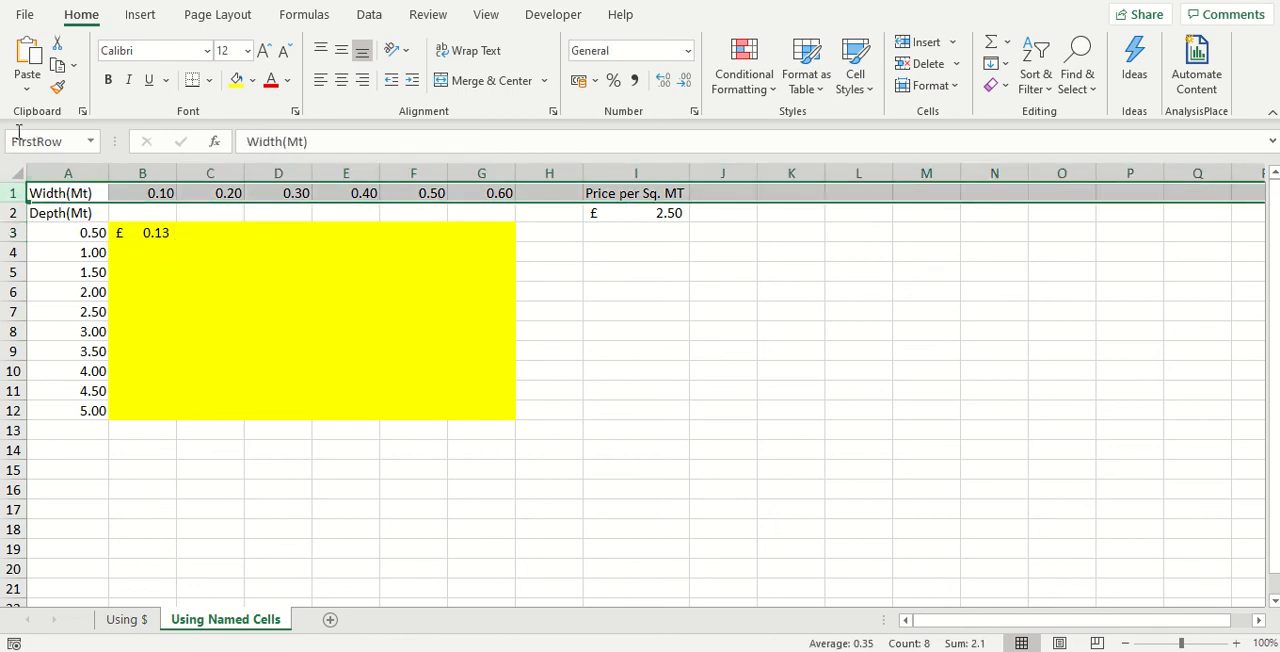
click(77, 172)
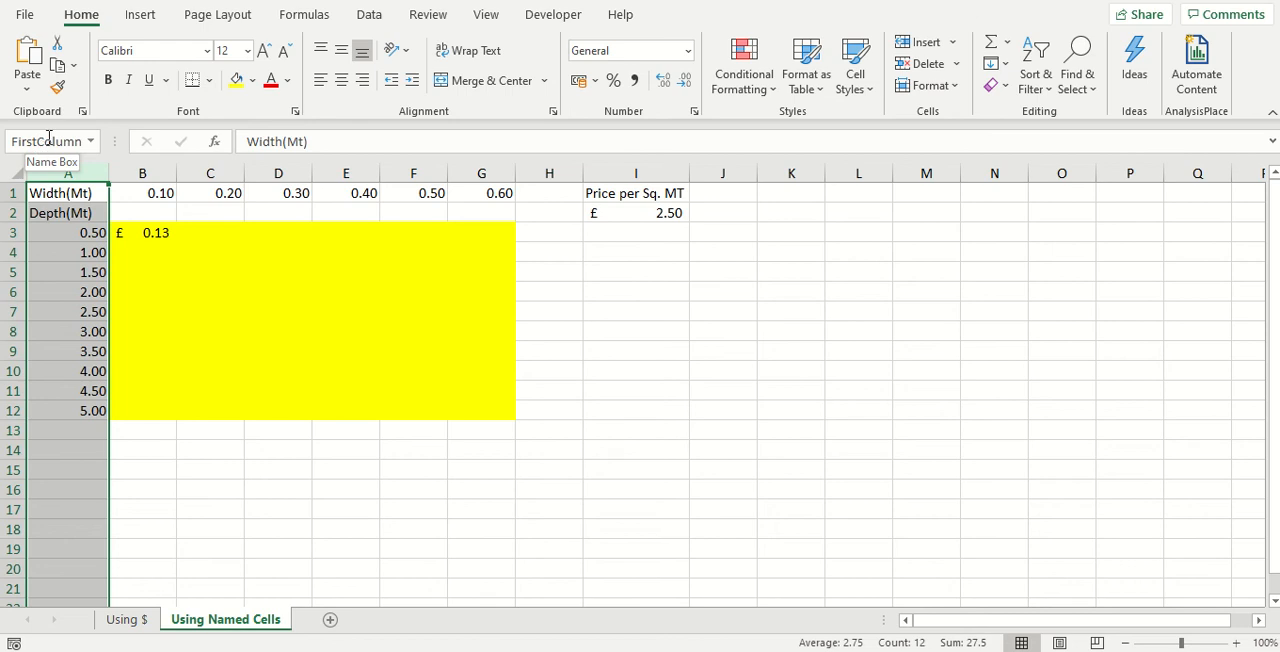
click(631, 214)
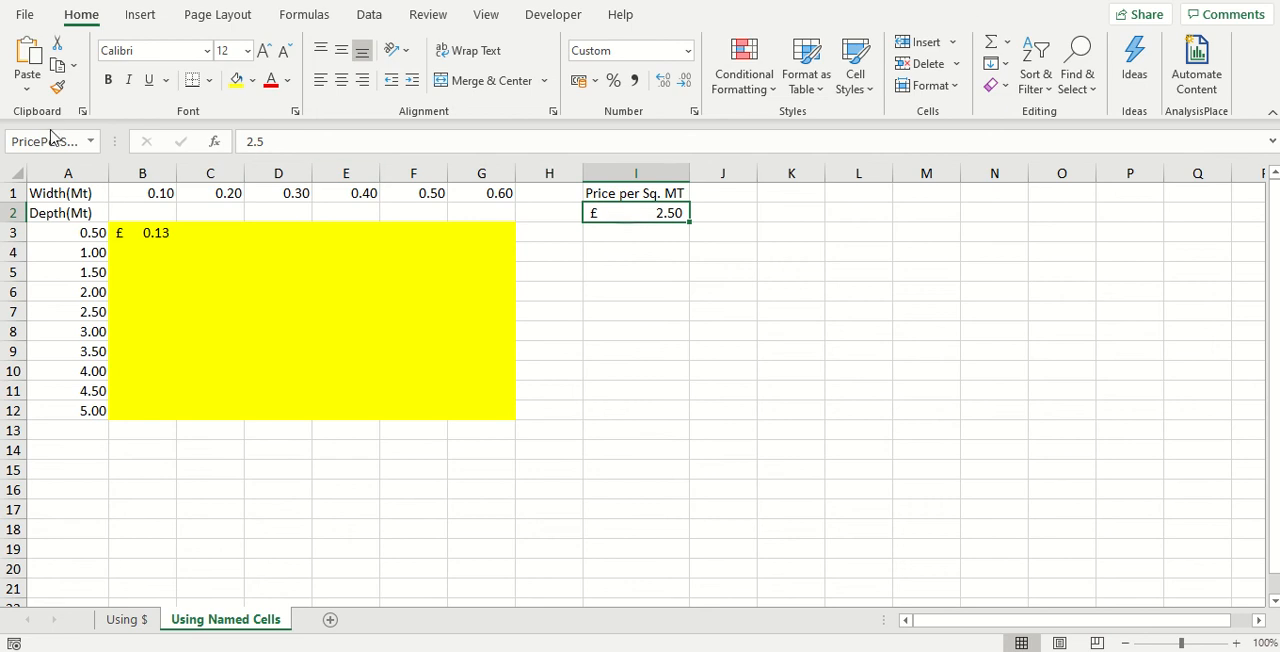
Fill B3's named-range formula across the yellow range B3:G12 and compare the table with the Using $ sheet
click(126, 232)
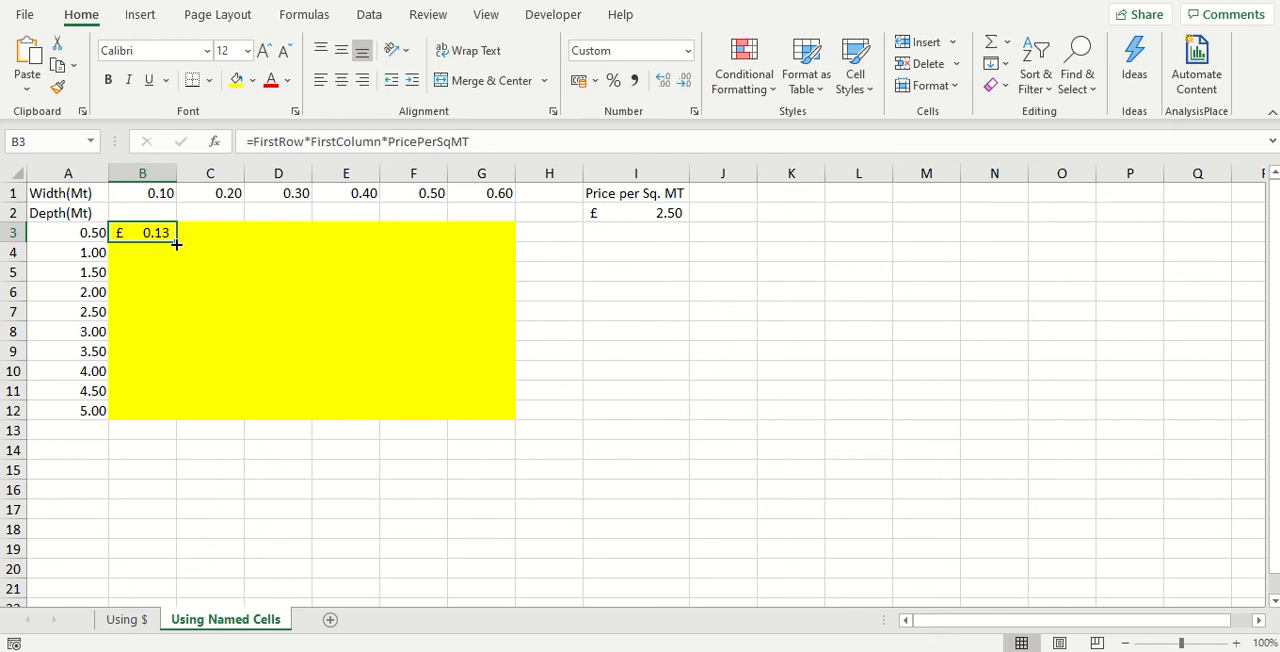
drag(176, 242, 508, 419)
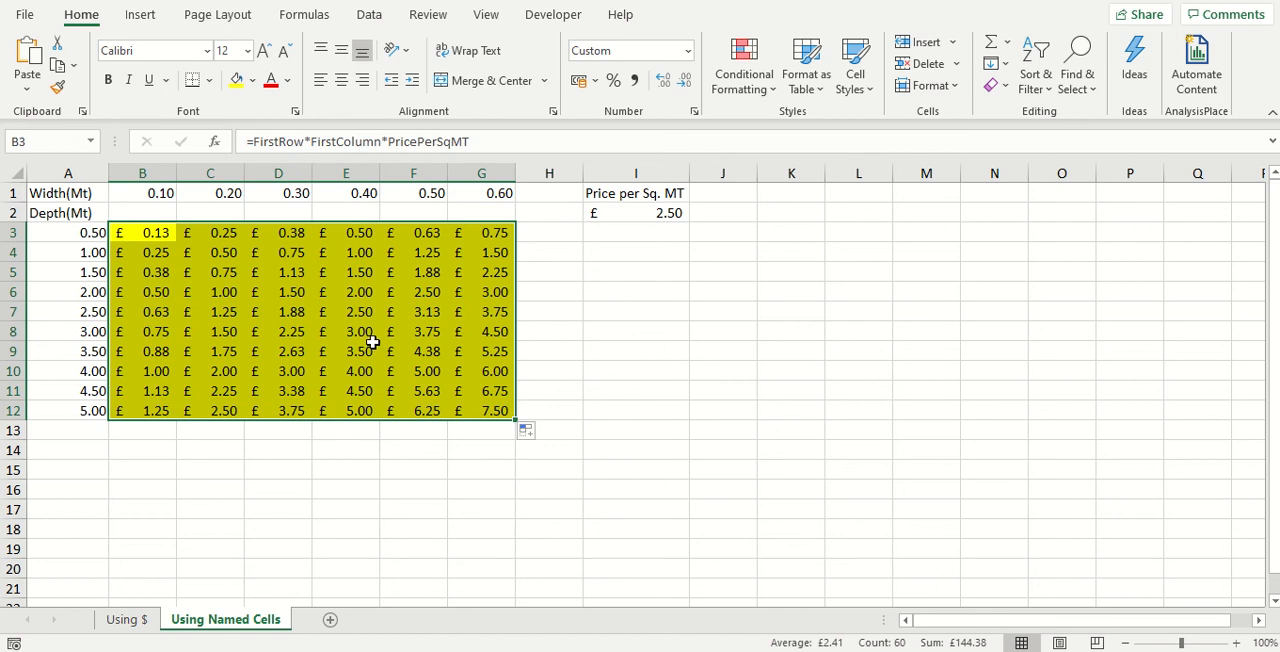
click(712, 197)
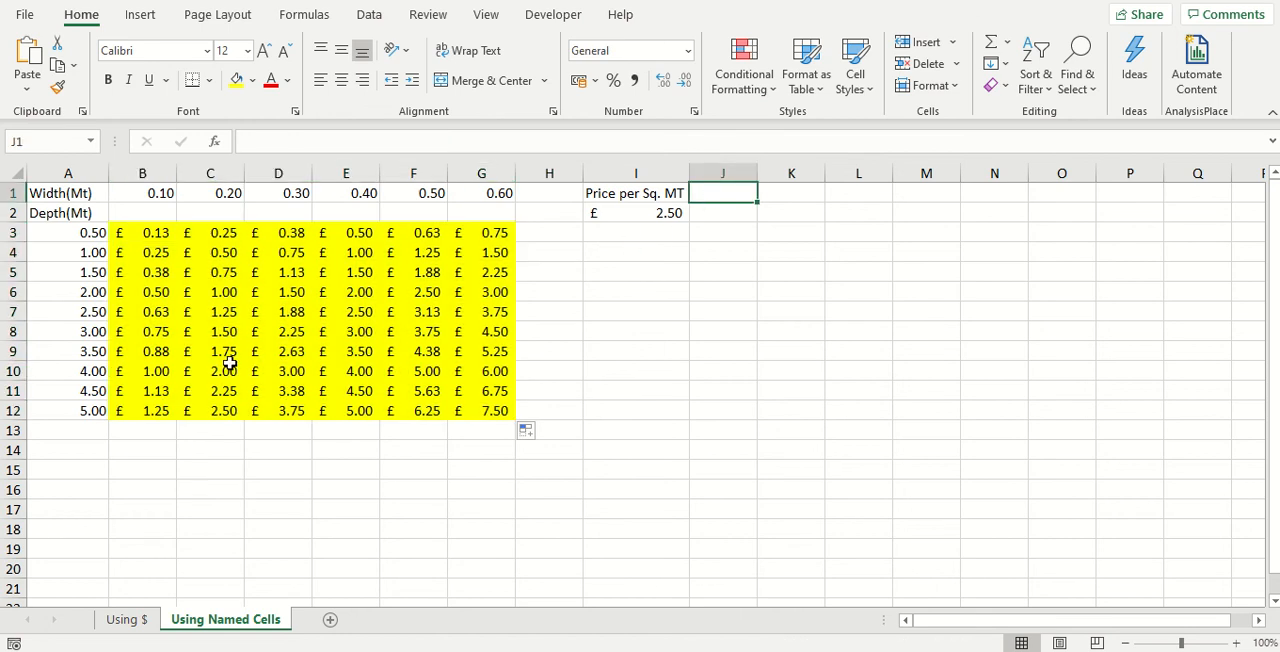
click(129, 630)
click(216, 621)
Set the first width in B1 to 0.11 and the first depth in A3 to 0.51
click(158, 192)
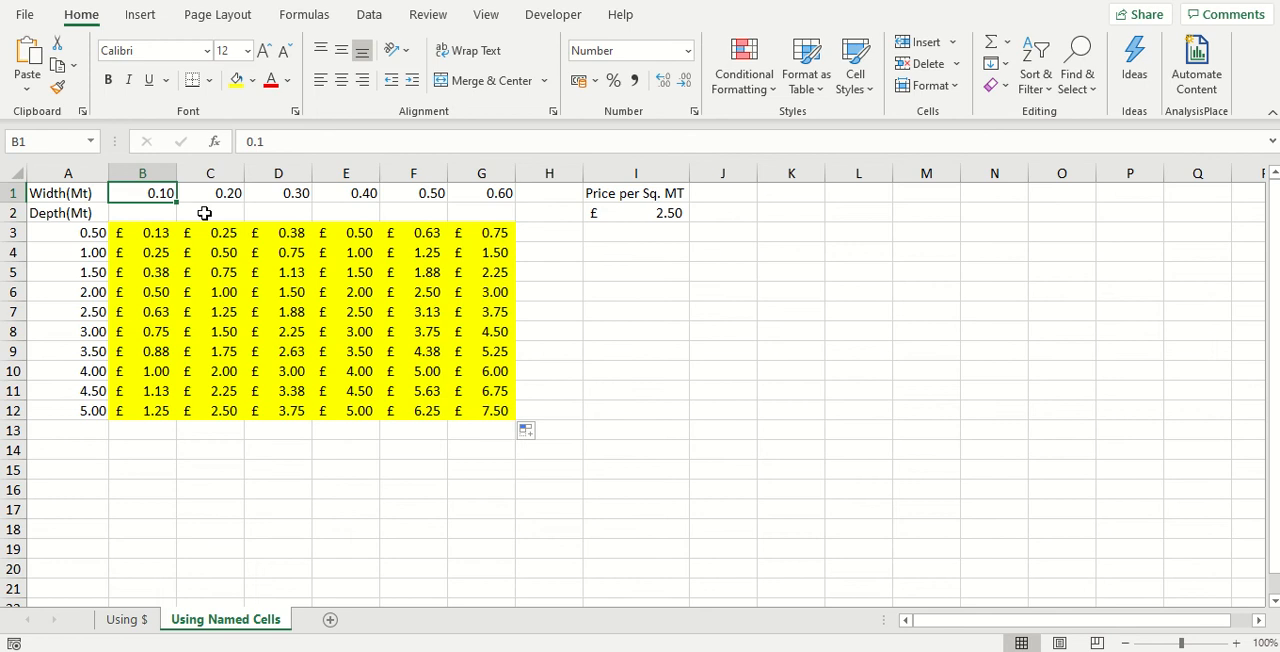
text(0.11)
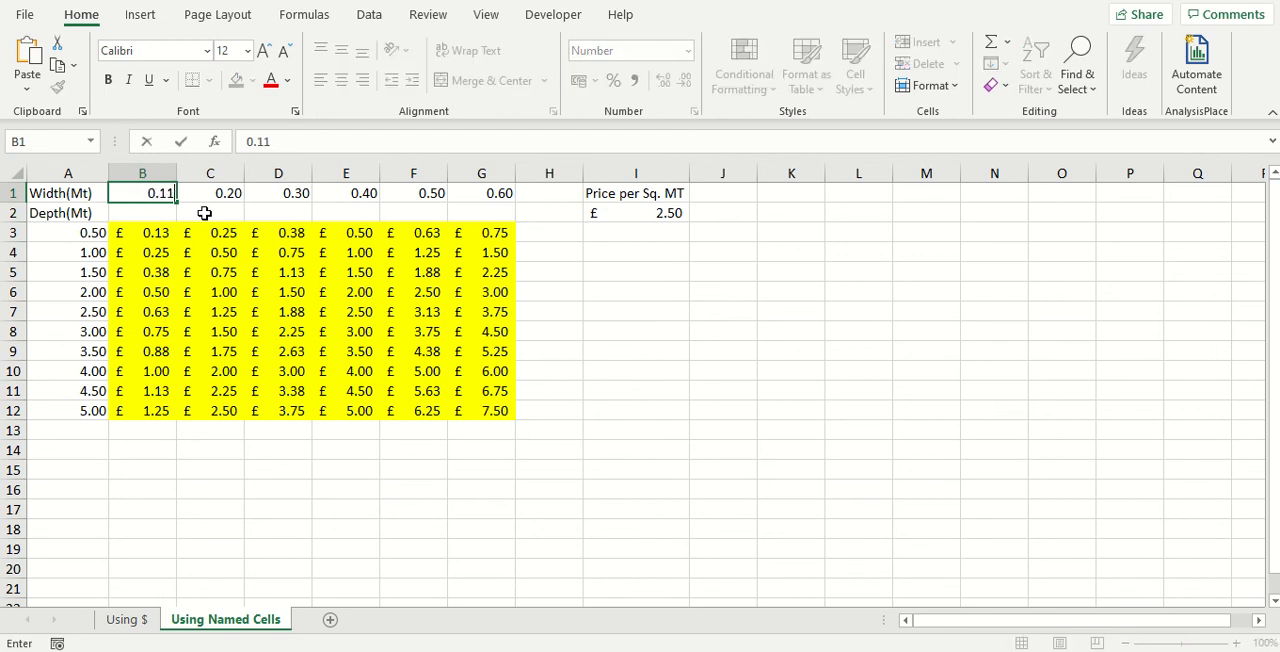
key(Return)
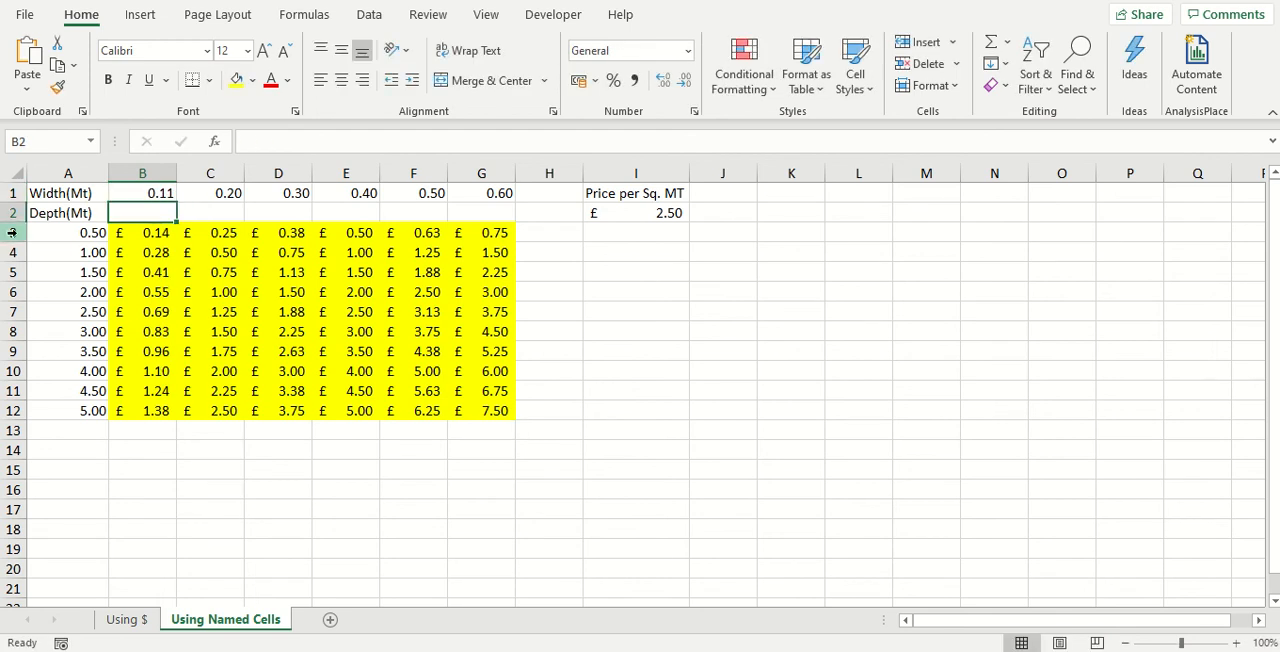
click(57, 231)
text(0.5)
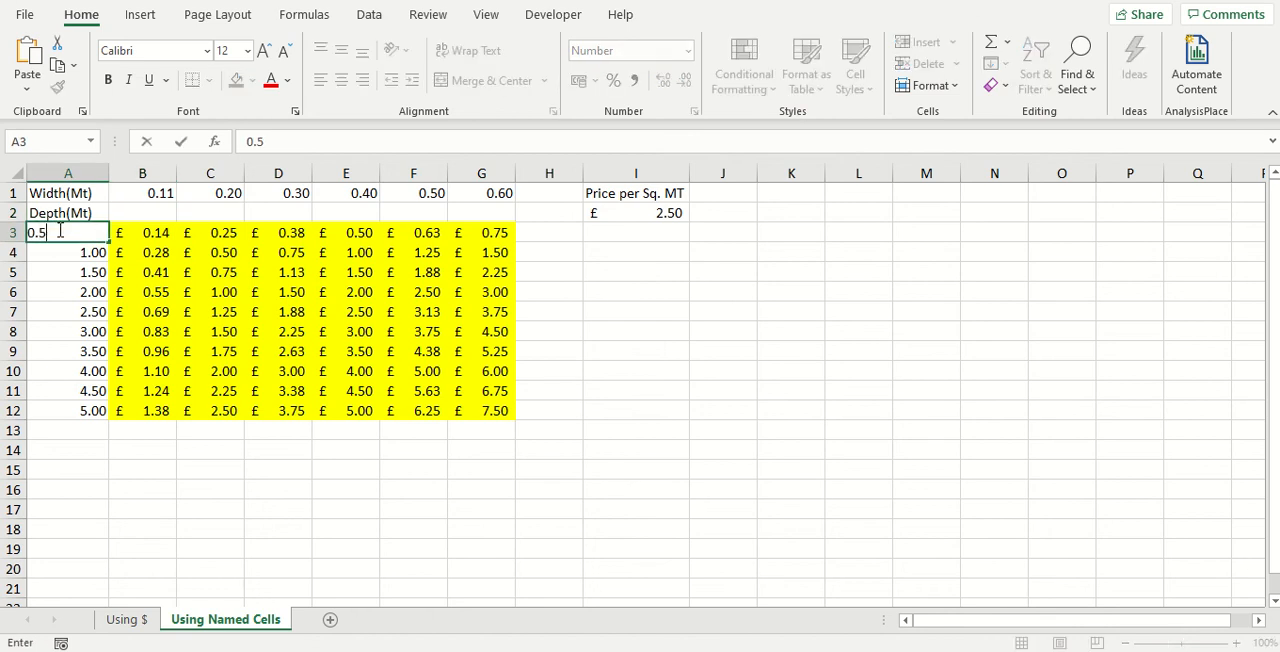
text(1)
key(Return)
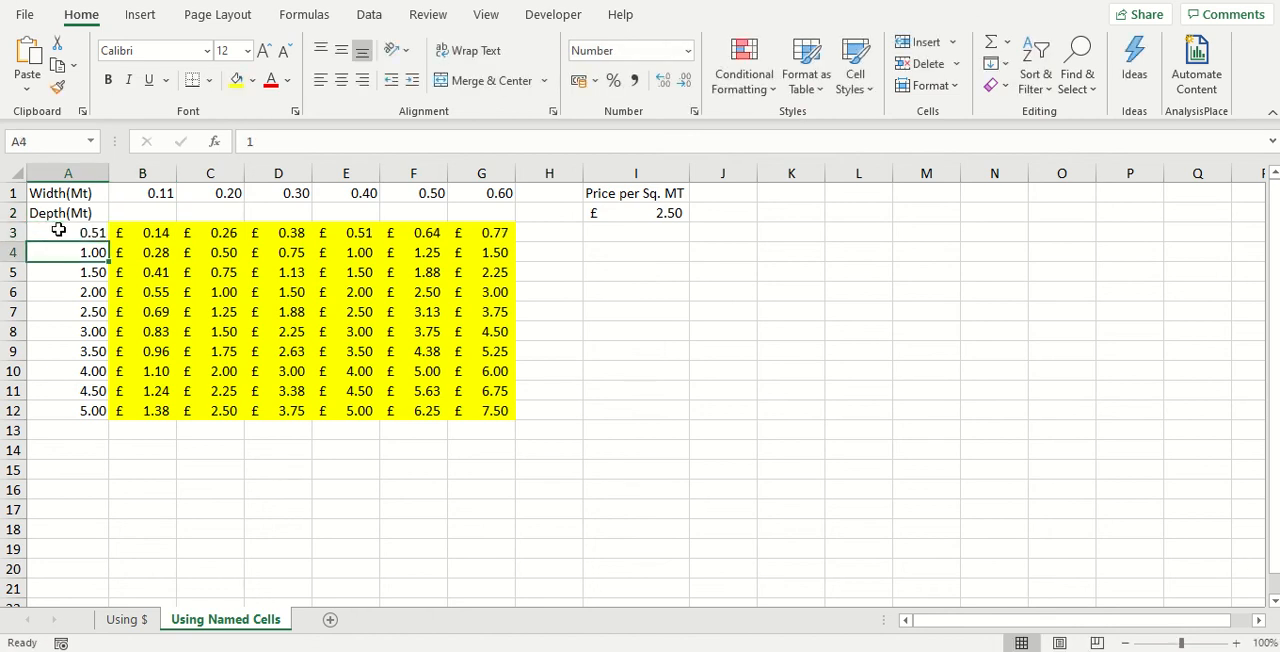
Restore the first depth in A3 to 0.5 and the first width in B1 to 0.1
click(59, 230)
double_click(59, 230)
key(BackSpace)
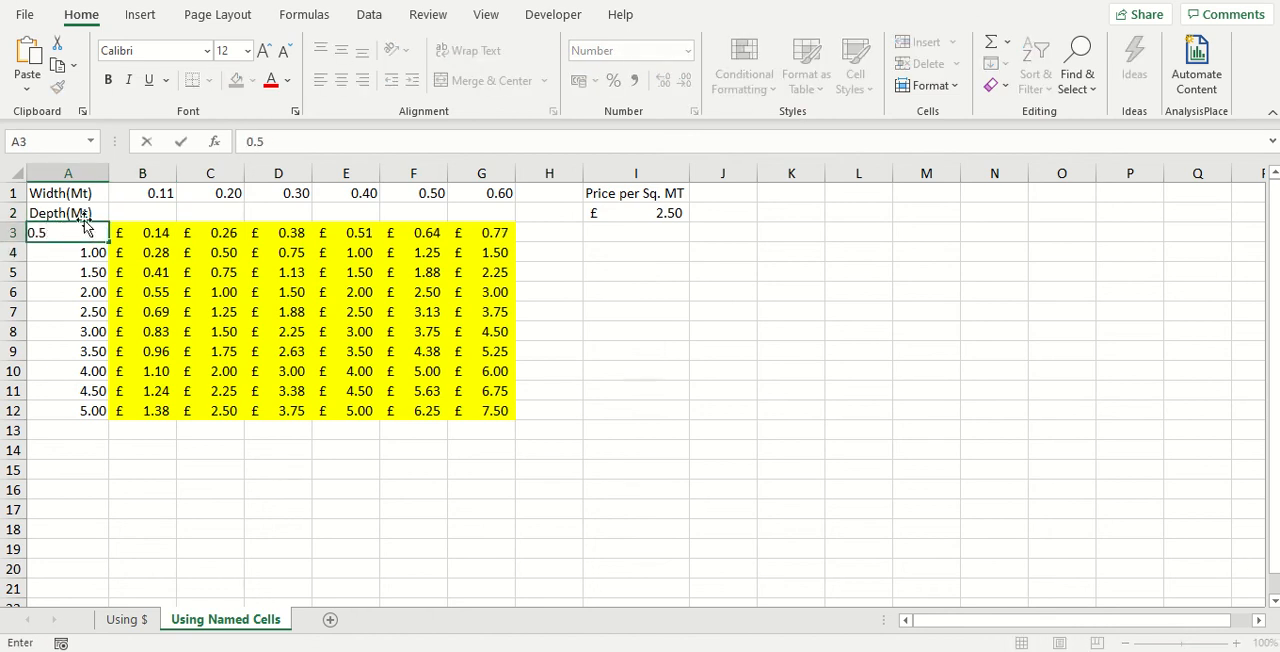
click(130, 193)
text(0.1)
key(Return)
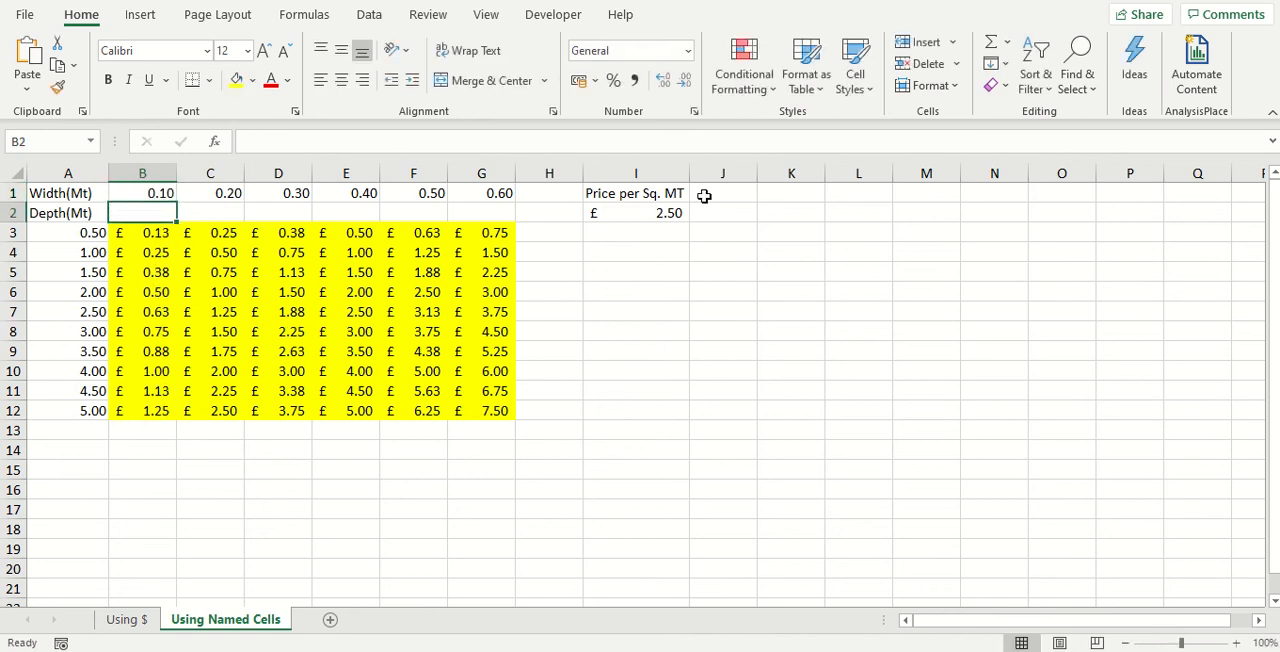
click(742, 196)
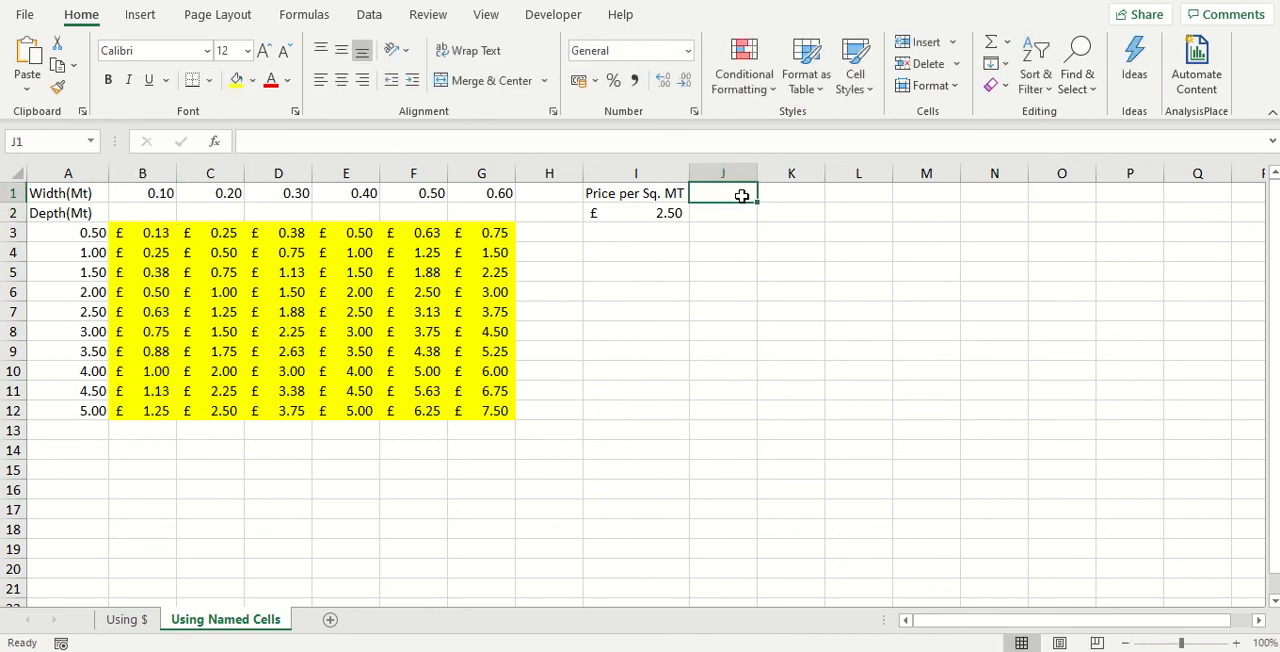